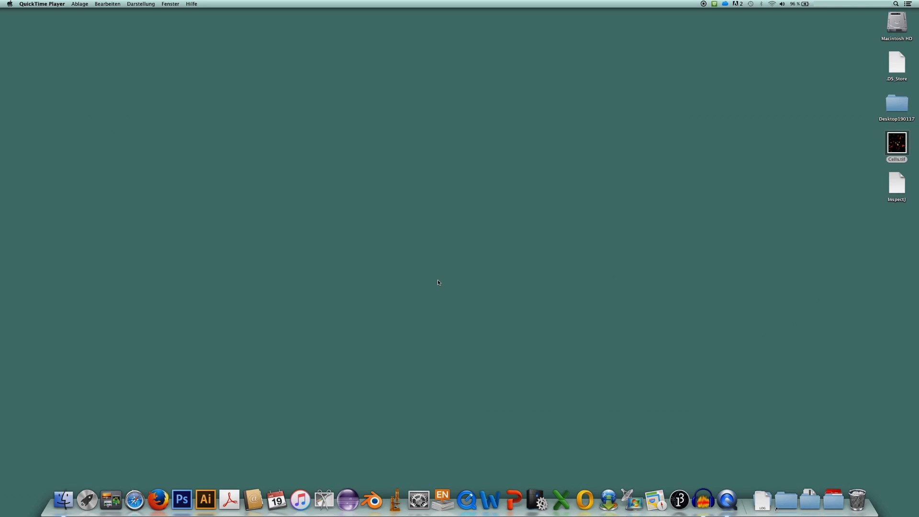
Launch ImageJ 1.51i from the Dock.
{"action": "left_click", "coordinate": [396, 500]}
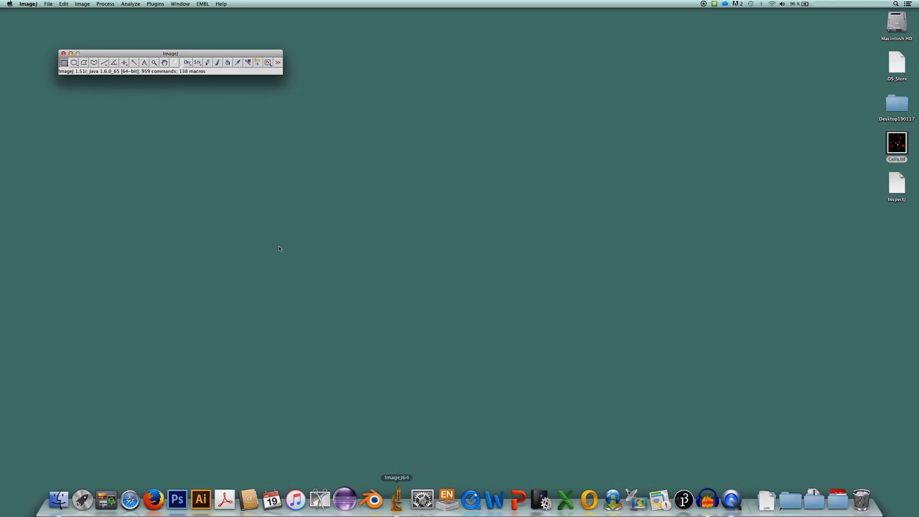
Open Cells.tif in ImageJ, place its window beside the toolbar and zoom in on the cells.
{"action": "left_click_drag", "start_coordinate": [179, 54], "coordinate": [199, 75]}
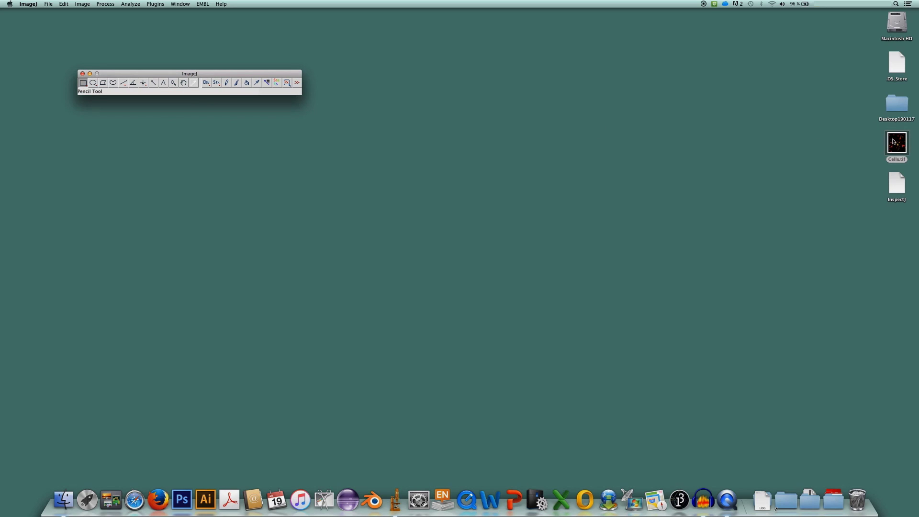
{"action": "left_click_drag", "start_coordinate": [894, 141], "coordinate": [205, 86]}
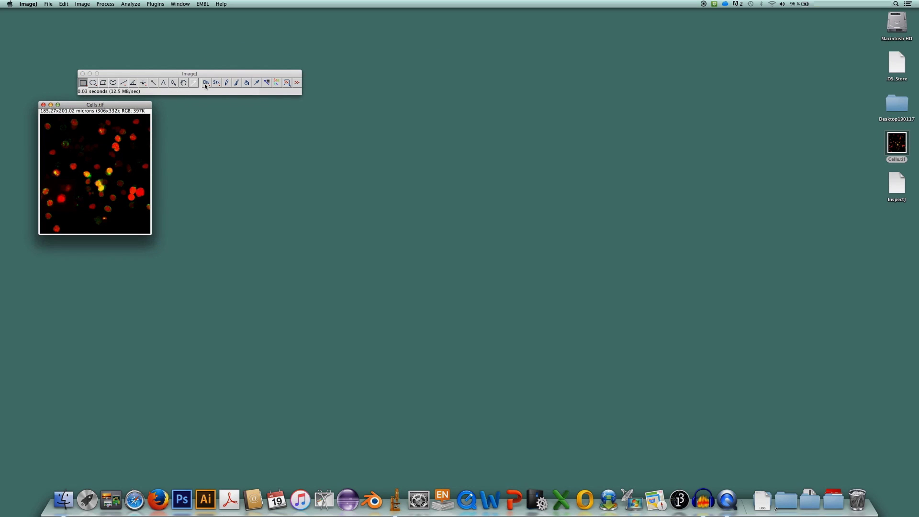
{"action": "left_click_drag", "start_coordinate": [115, 105], "coordinate": [148, 125]}
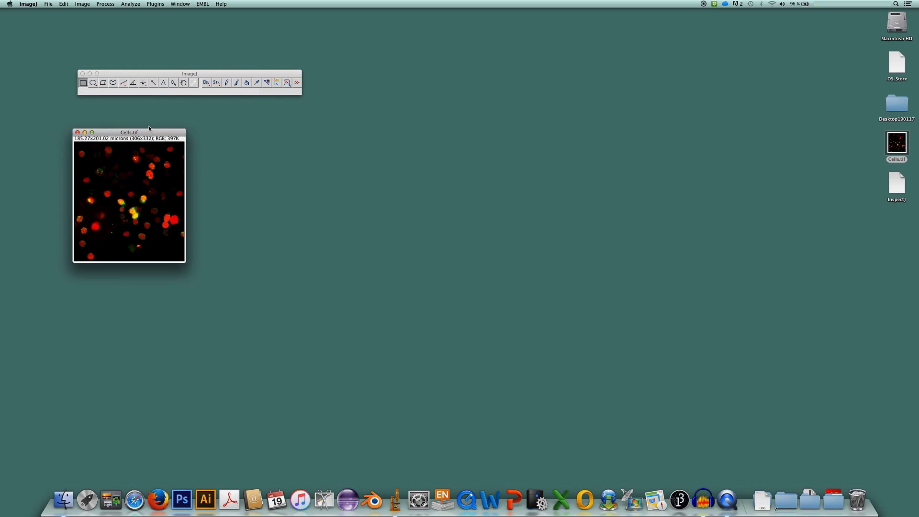
{"action": "key", "text": "plus"}
{"action": "key", "text": "plus"}
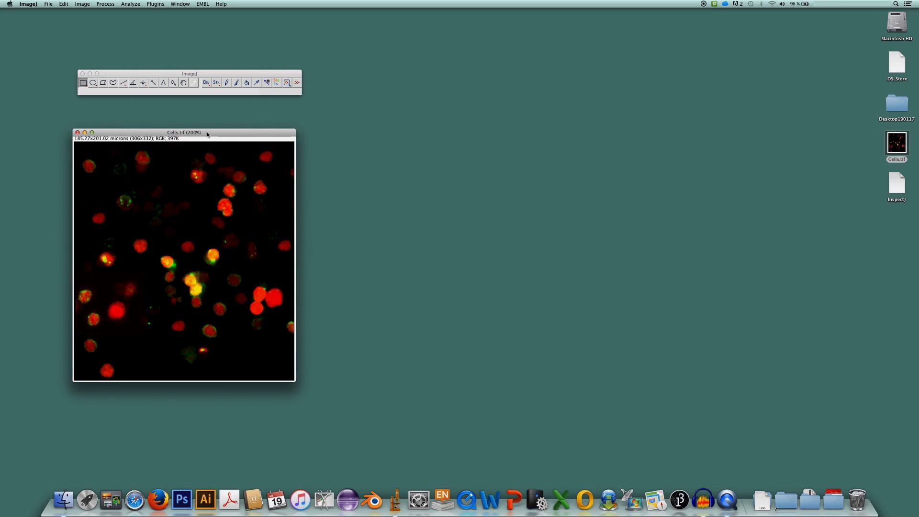
{"action": "left_click", "coordinate": [158, 76]}
Try higher contrast on Cells.tif in Brightness/Contrast, then reset the display range to 0–255.
{"action": "left_click", "coordinate": [82, 4]}
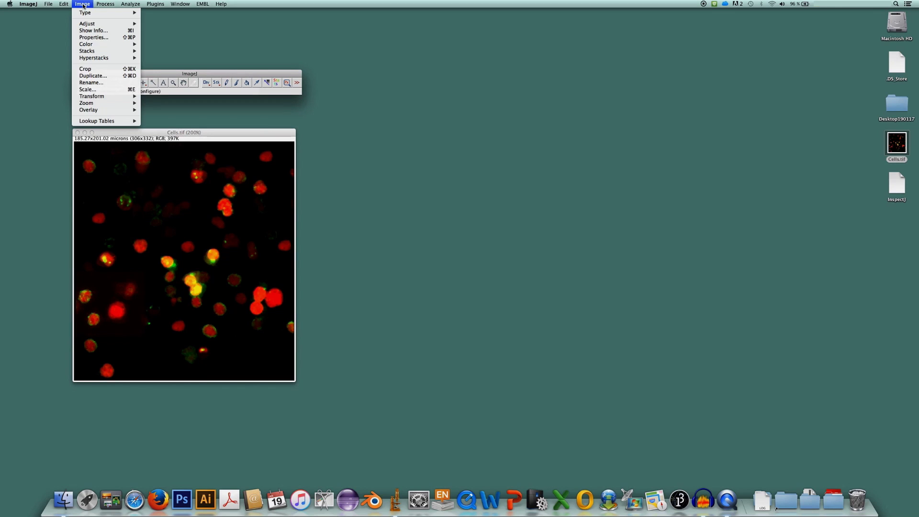
{"action": "mouse_move", "coordinate": [120, 24]}
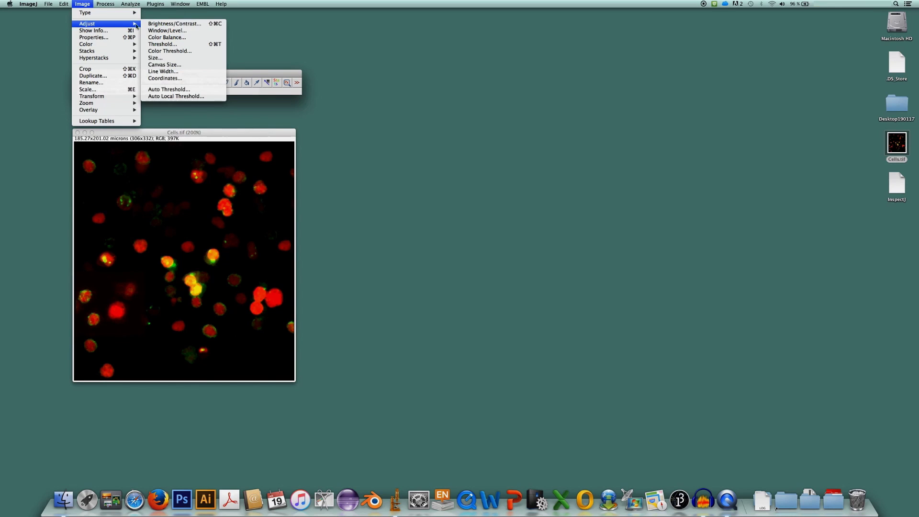
{"action": "left_click", "coordinate": [173, 25]}
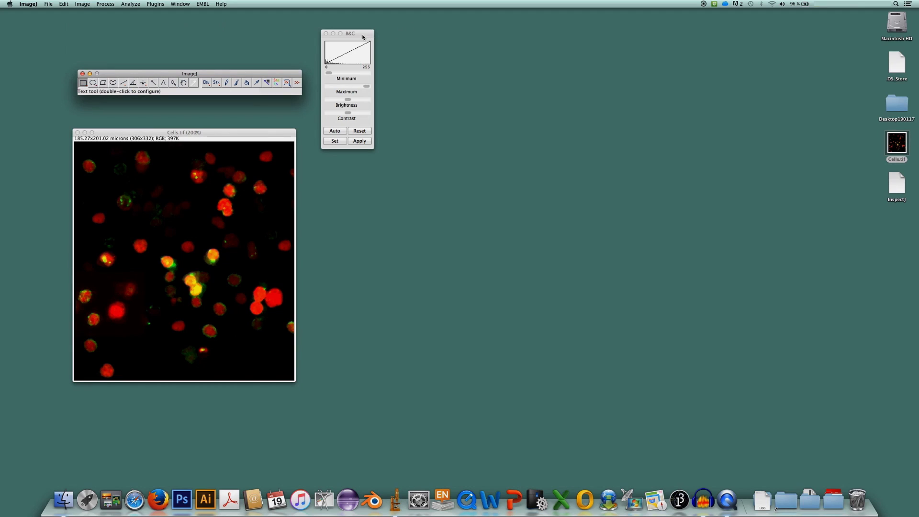
{"action": "left_click_drag", "start_coordinate": [363, 37], "coordinate": [440, 130]}
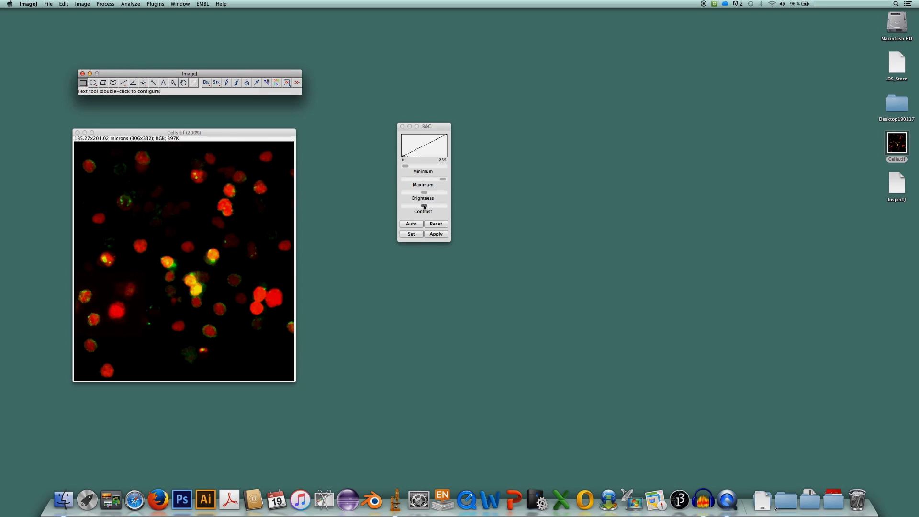
{"action": "left_click_drag", "start_coordinate": [424, 206], "coordinate": [444, 207]}
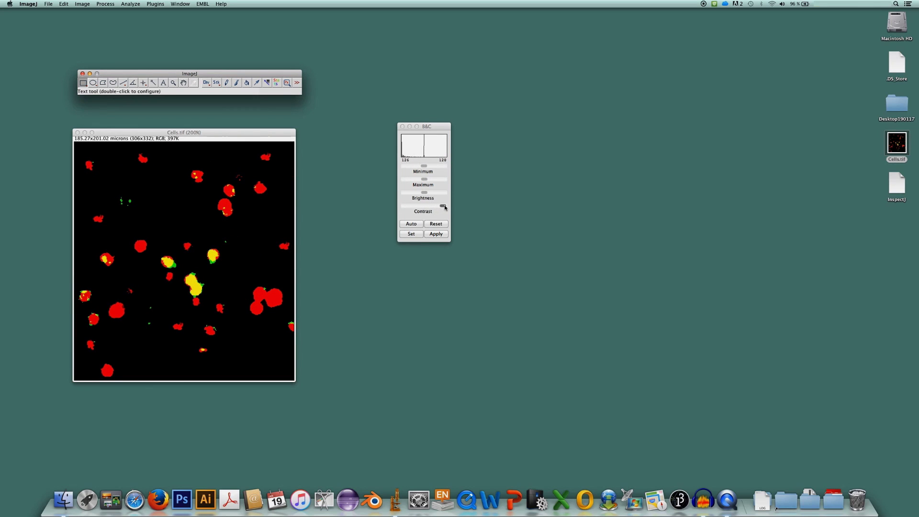
{"action": "left_click_drag", "start_coordinate": [445, 207], "coordinate": [402, 207]}
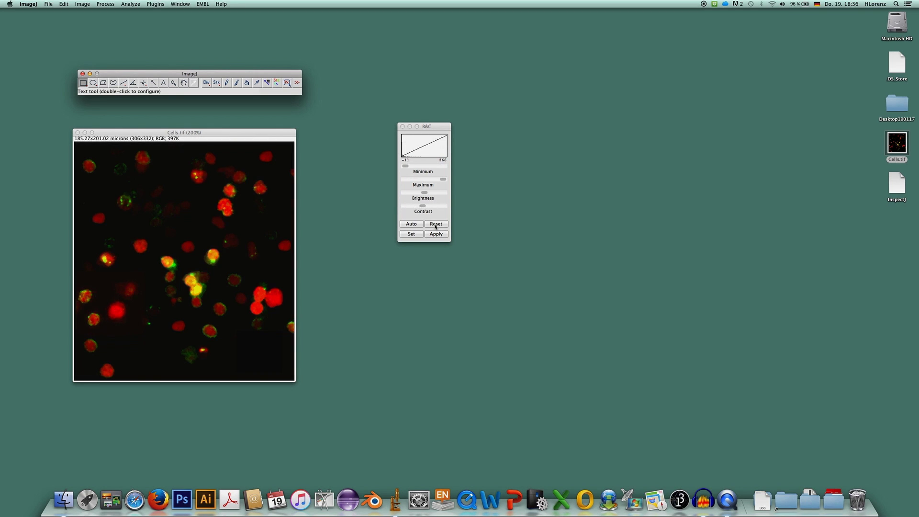
{"action": "left_click", "coordinate": [426, 224]}
{"action": "left_click_drag", "start_coordinate": [439, 126], "coordinate": [382, 23]}
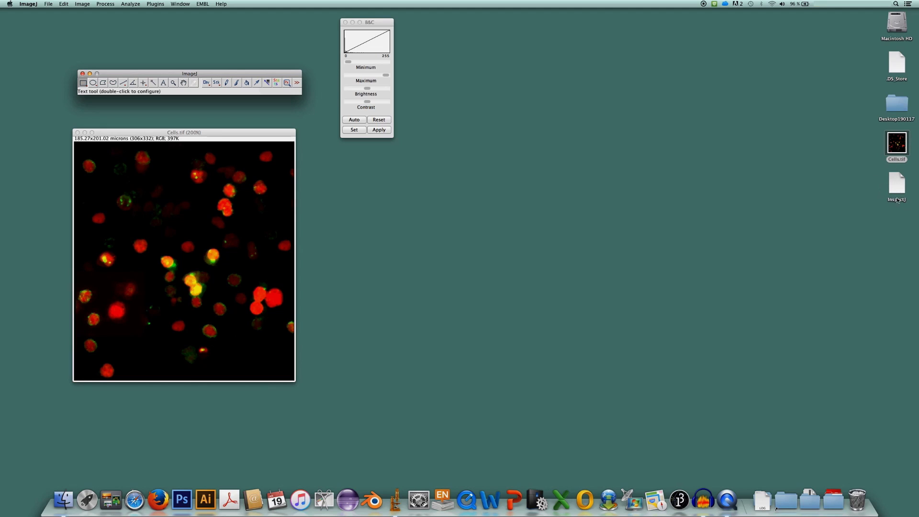
Open the InspectJ macro in a small editor window placed at the top right.
{"action": "left_click_drag", "start_coordinate": [897, 190], "coordinate": [210, 92]}
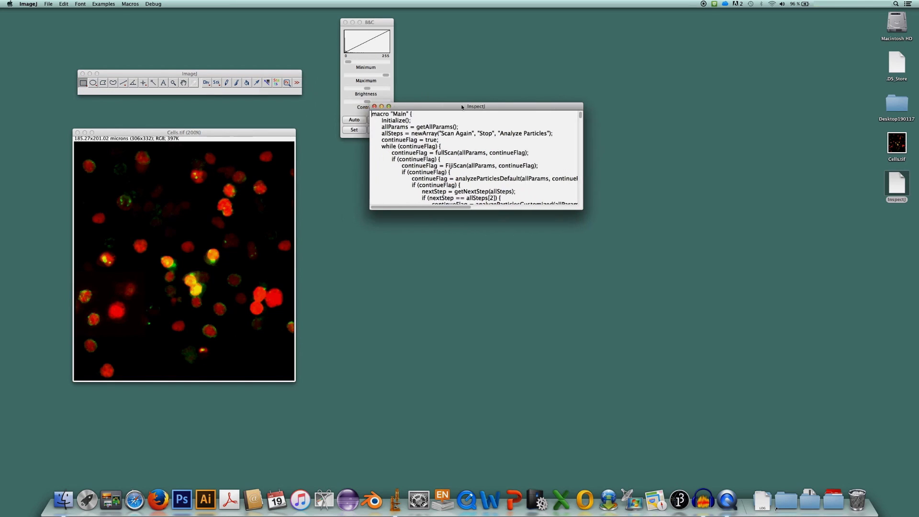
{"action": "left_click_drag", "start_coordinate": [467, 200], "coordinate": [594, 168]}
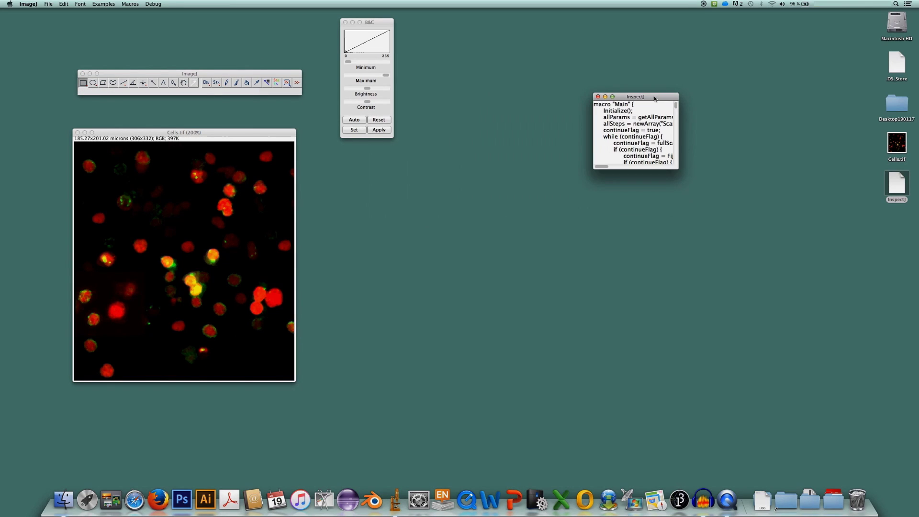
{"action": "left_click_drag", "start_coordinate": [637, 97], "coordinate": [781, 33]}
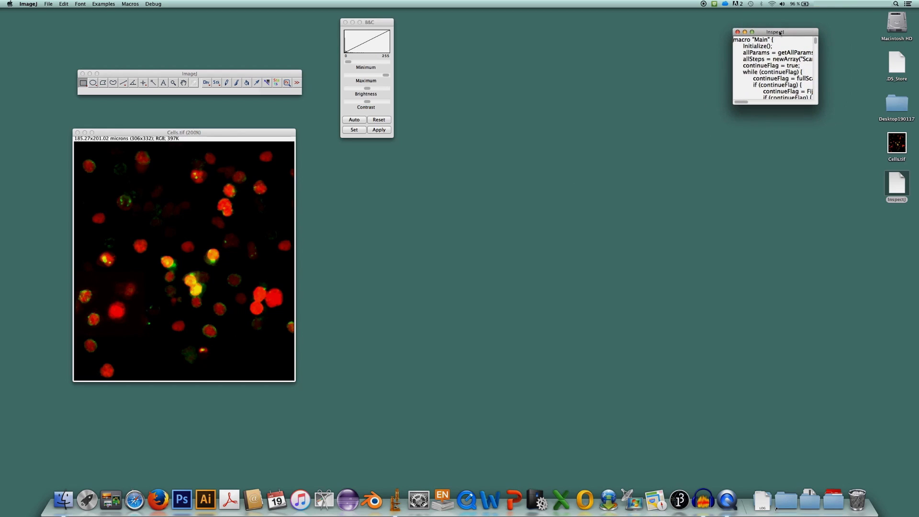
Run the InspectJ macro and lay out the red, green and blue channel windows and Channel(s) dialog.
{"action": "left_click", "coordinate": [130, 5]}
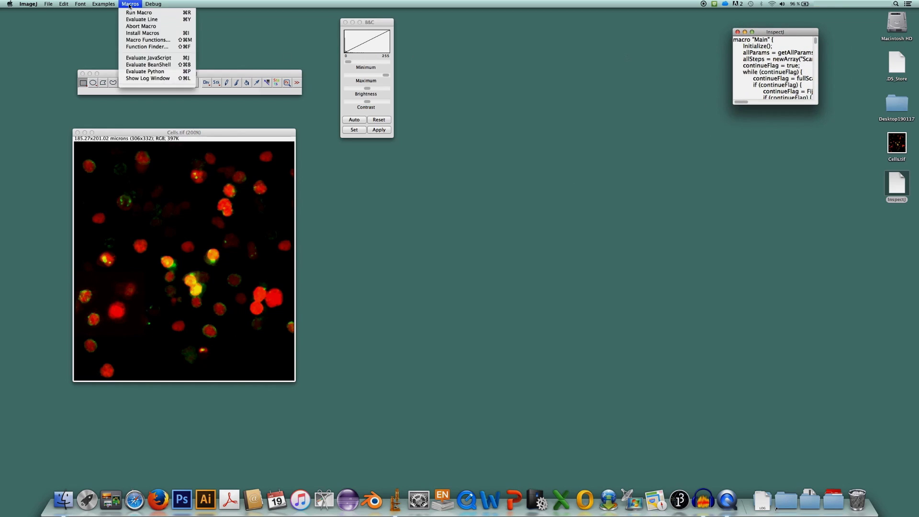
{"action": "left_click", "coordinate": [133, 13]}
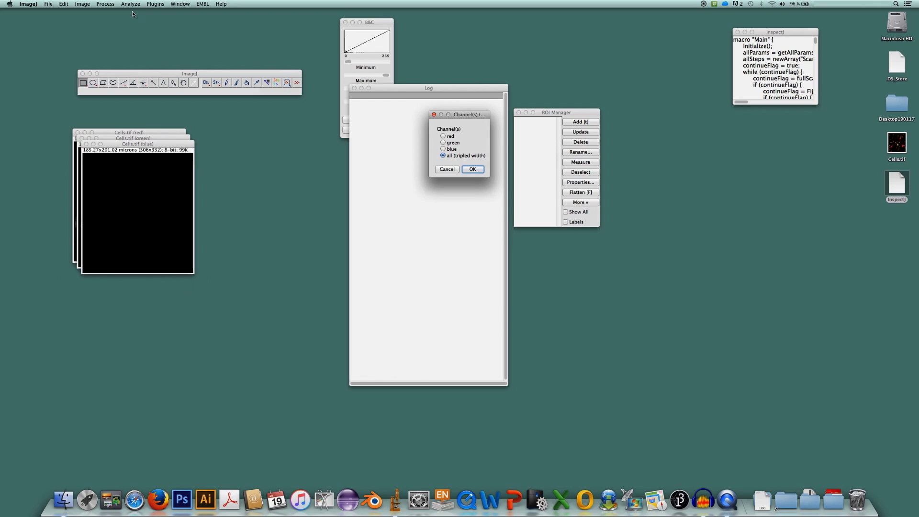
{"action": "left_click_drag", "start_coordinate": [155, 148], "coordinate": [244, 140]}
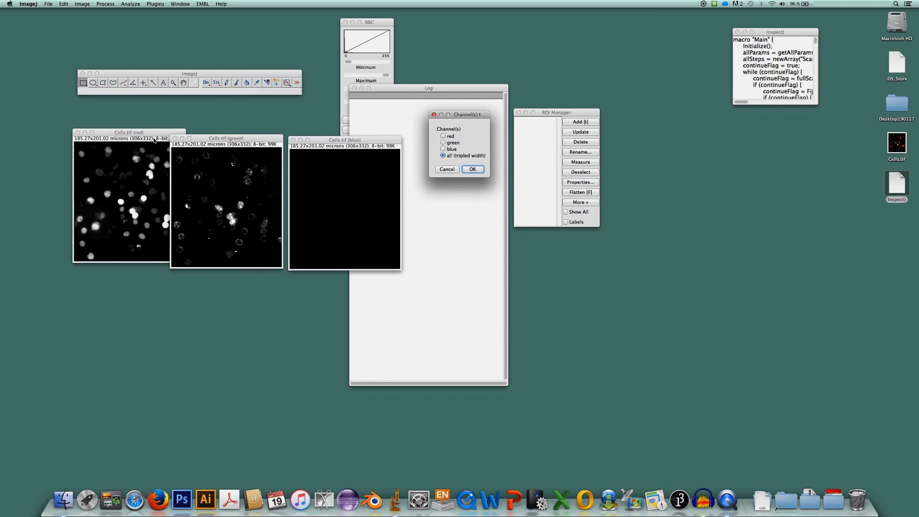
{"action": "left_click_drag", "start_coordinate": [148, 133], "coordinate": [125, 137]}
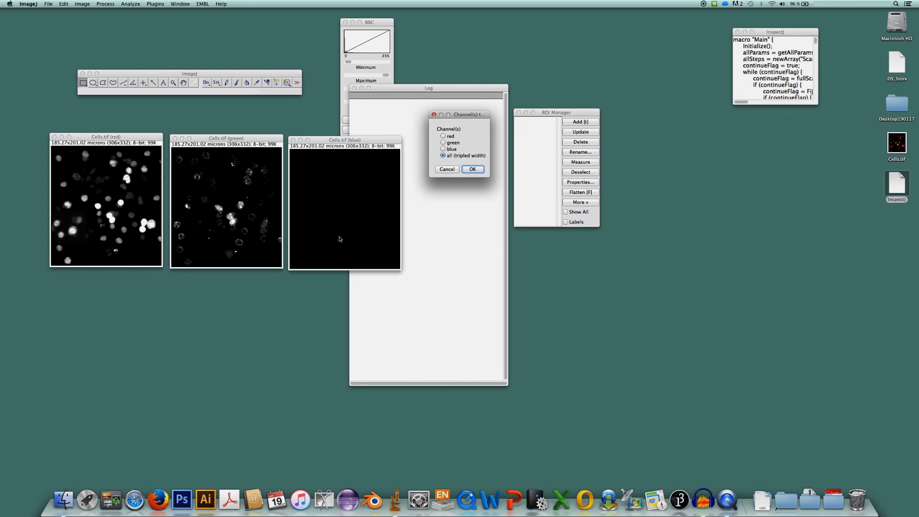
{"action": "left_click_drag", "start_coordinate": [468, 115], "coordinate": [193, 293]}
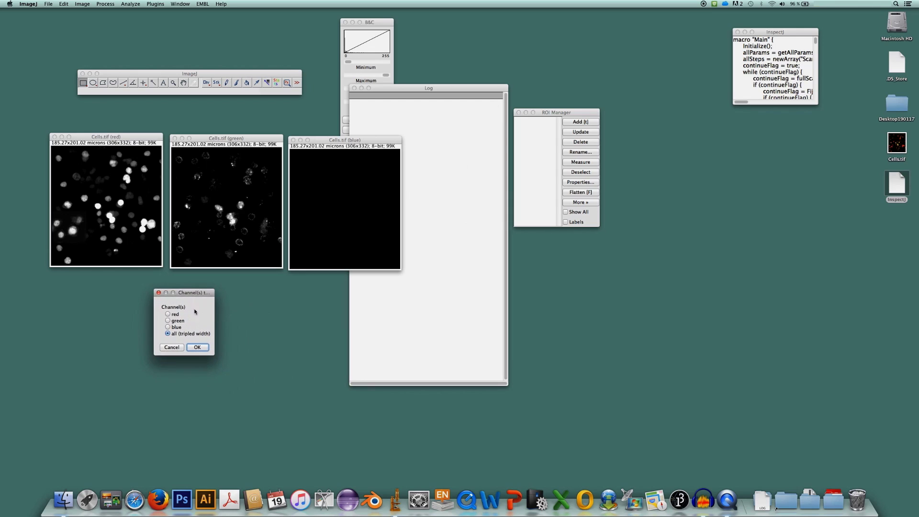
{"action": "left_click", "coordinate": [168, 315]}
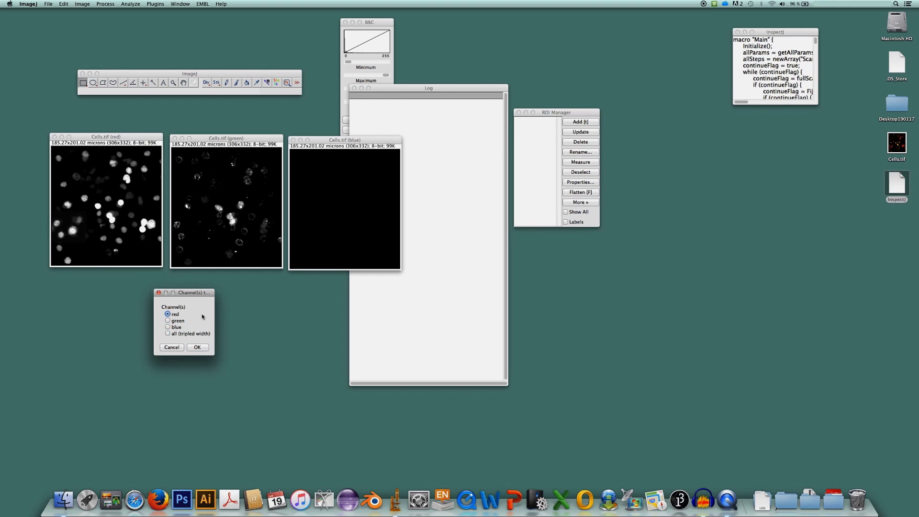
{"action": "left_click", "coordinate": [198, 348]}
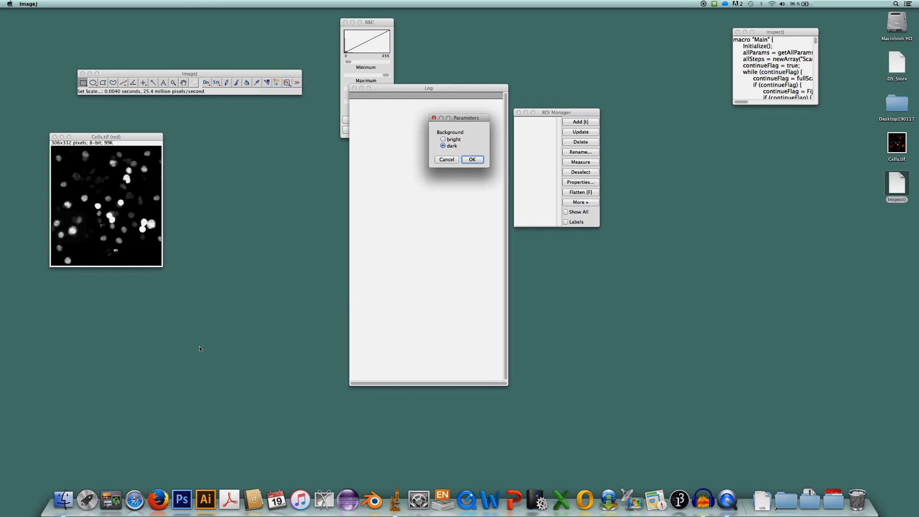
{"action": "left_click_drag", "start_coordinate": [133, 138], "coordinate": [129, 119]}
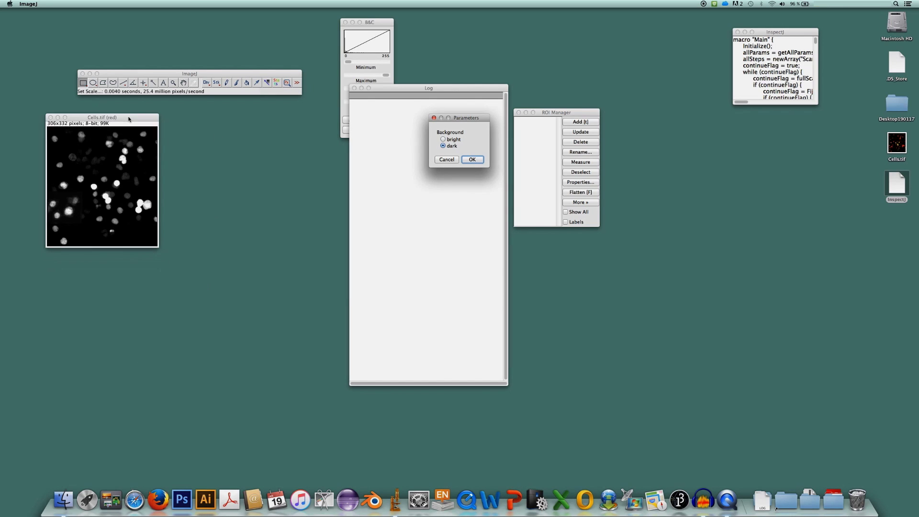
{"action": "left_click_drag", "start_coordinate": [449, 122], "coordinate": [236, 136]}
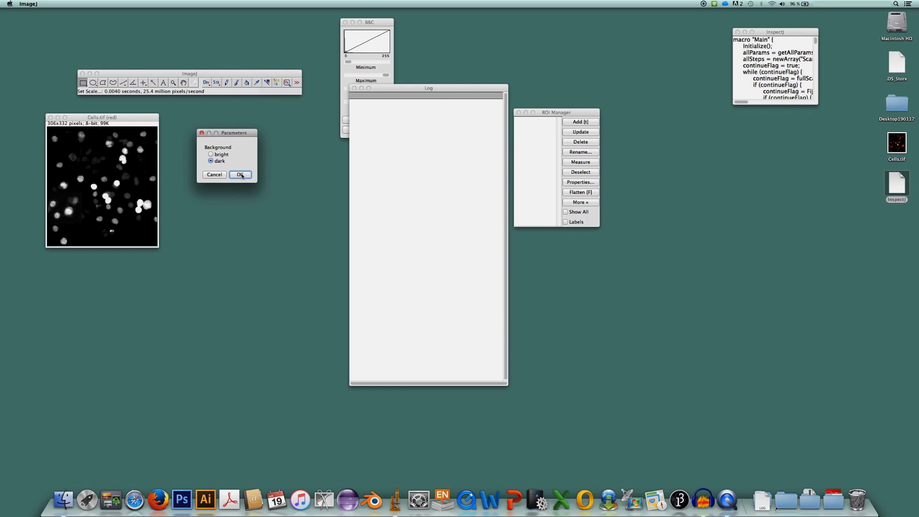
{"action": "left_click_drag", "start_coordinate": [238, 135], "coordinate": [317, 130]}
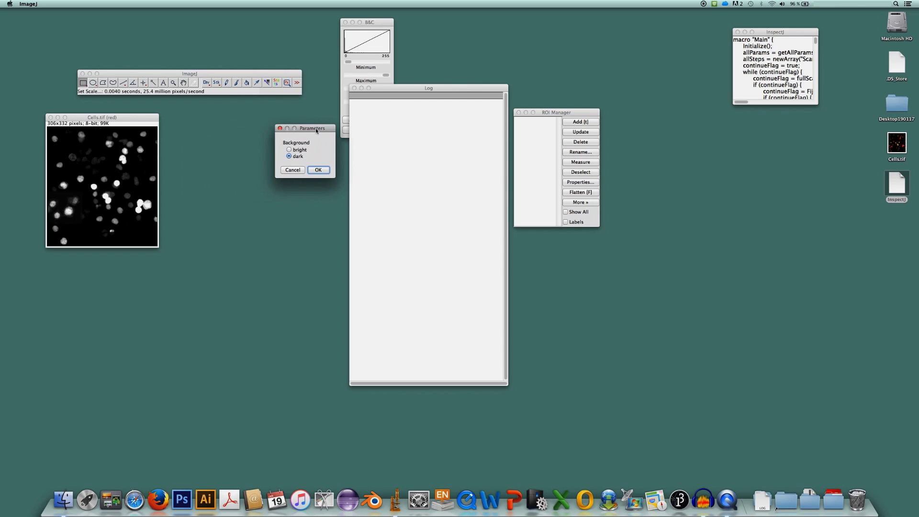
{"action": "left_click", "coordinate": [318, 170]}
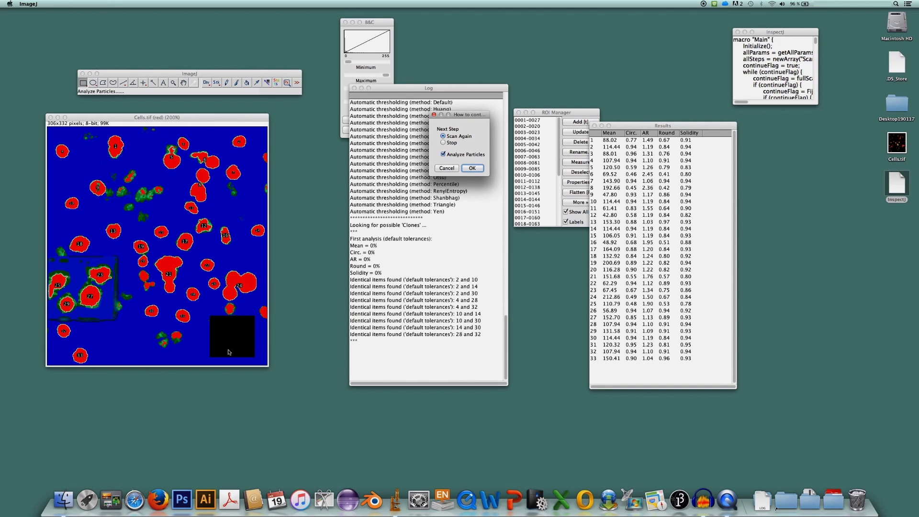
Move the next-step prompt beside the numbered red-channel image.
{"action": "left_click_drag", "start_coordinate": [478, 117], "coordinate": [326, 139]}
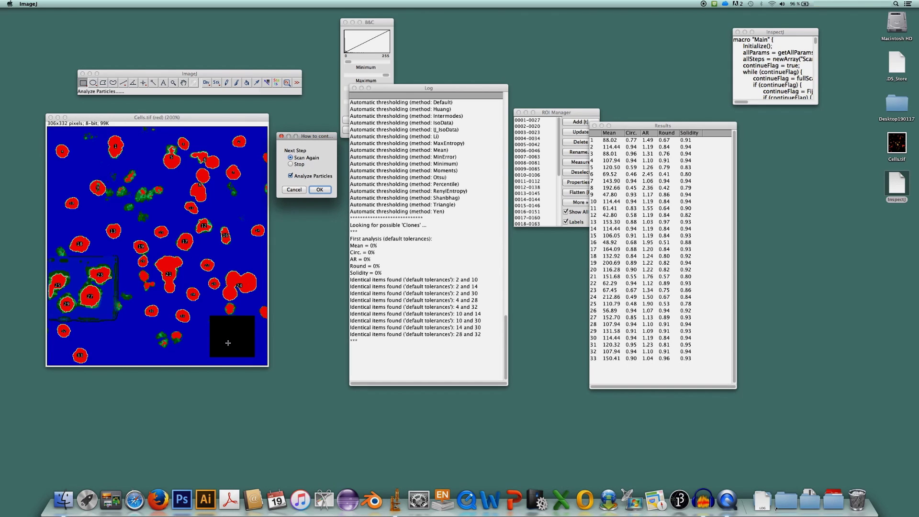
{"action": "left_click_drag", "start_coordinate": [321, 136], "coordinate": [312, 101]}
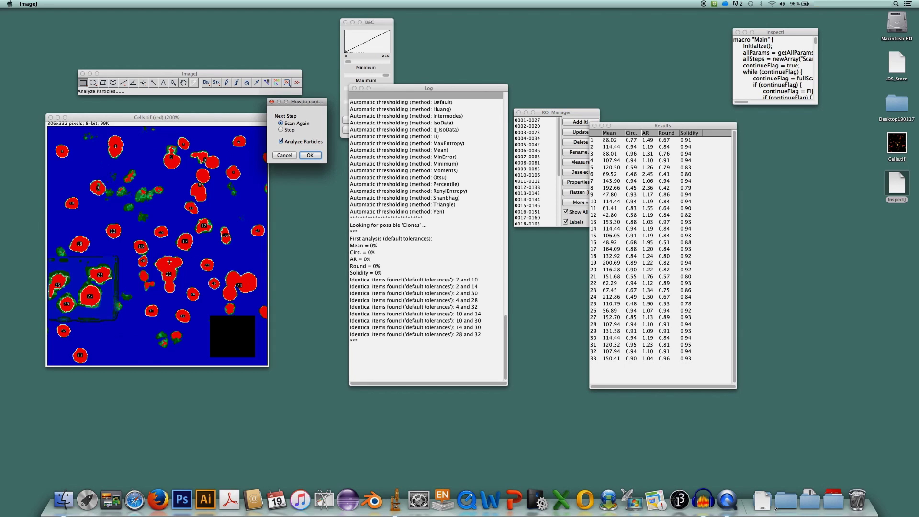
{"action": "left_click_drag", "start_coordinate": [658, 127], "coordinate": [700, 133]}
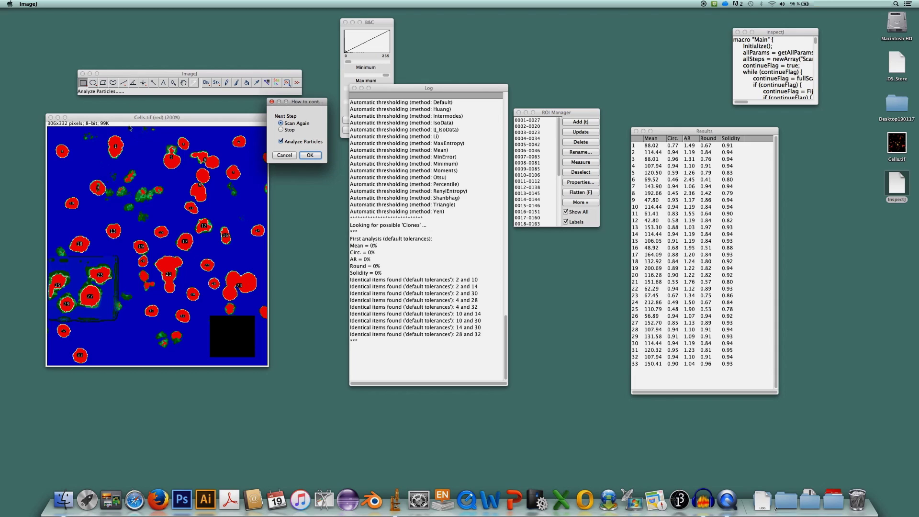
{"action": "left_click_drag", "start_coordinate": [307, 103], "coordinate": [318, 108]}
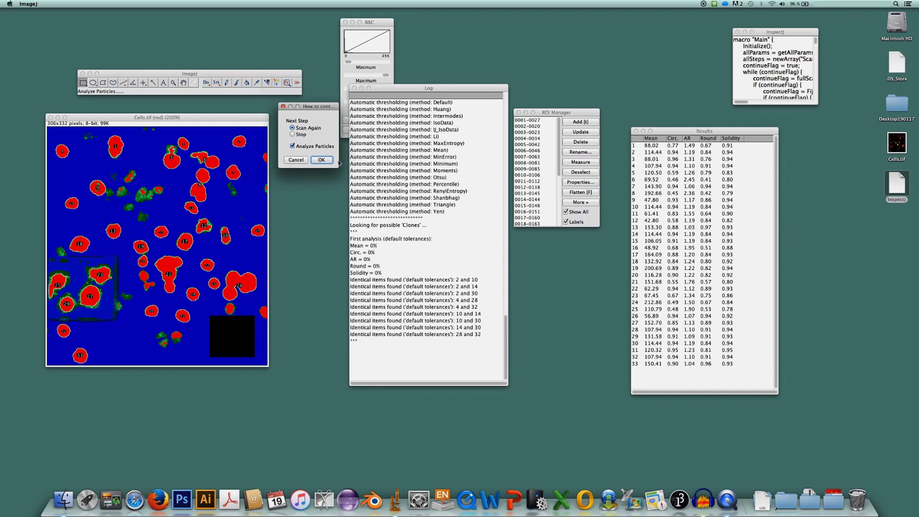
Rescan with particle analysis using 3% tolerance for Mean, Circ., AR, Round and Solidity.
{"action": "left_click", "coordinate": [321, 161]}
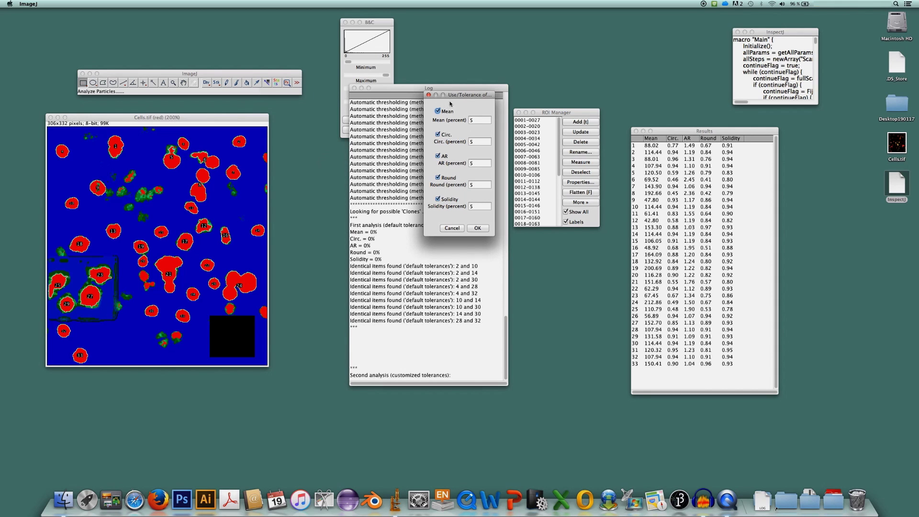
{"action": "left_click_drag", "start_coordinate": [472, 95], "coordinate": [320, 113]}
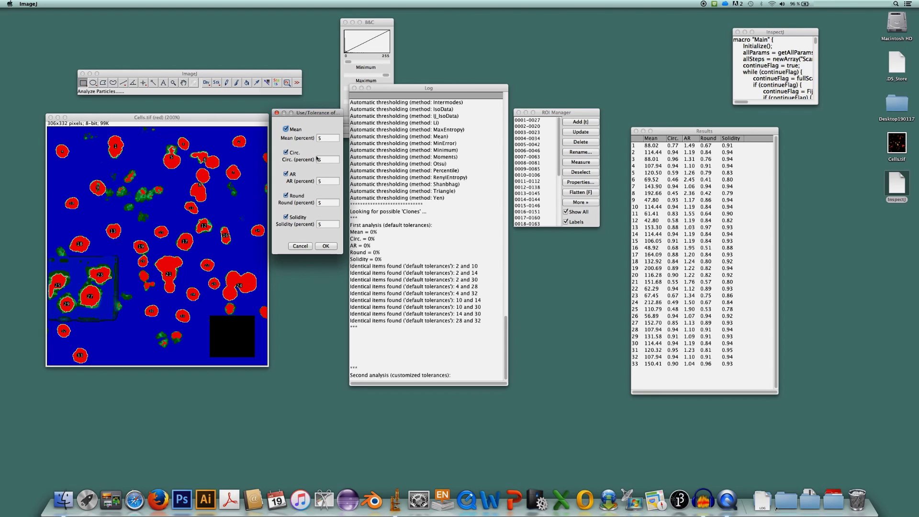
{"action": "left_click", "coordinate": [323, 138]}
{"action": "type", "text": "3"}
{"action": "key", "text": "Tab"}
{"action": "type", "text": "3"}
{"action": "key", "text": "Tab"}
{"action": "type", "text": "3"}
{"action": "key", "text": "Tab"}
{"action": "type", "text": "3"}
{"action": "key", "text": "Tab"}
{"action": "type", "text": "3"}
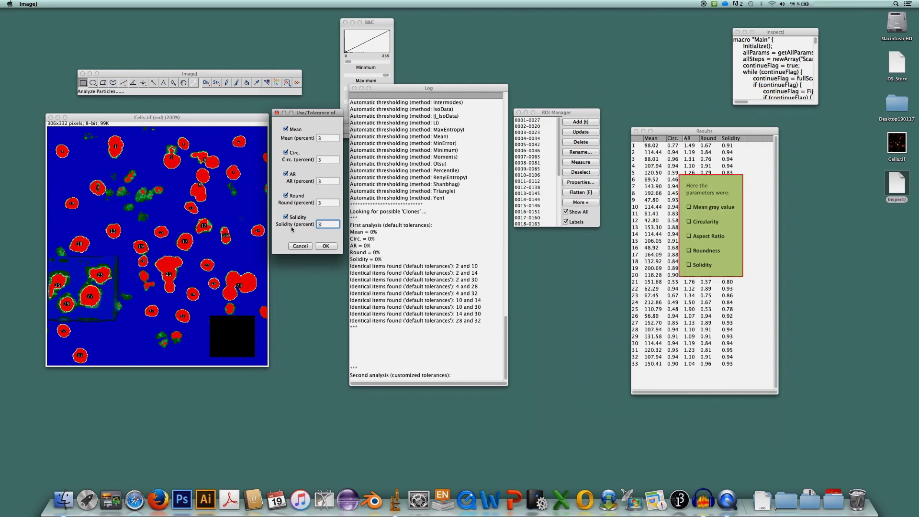
{"action": "left_click", "coordinate": [332, 246]}
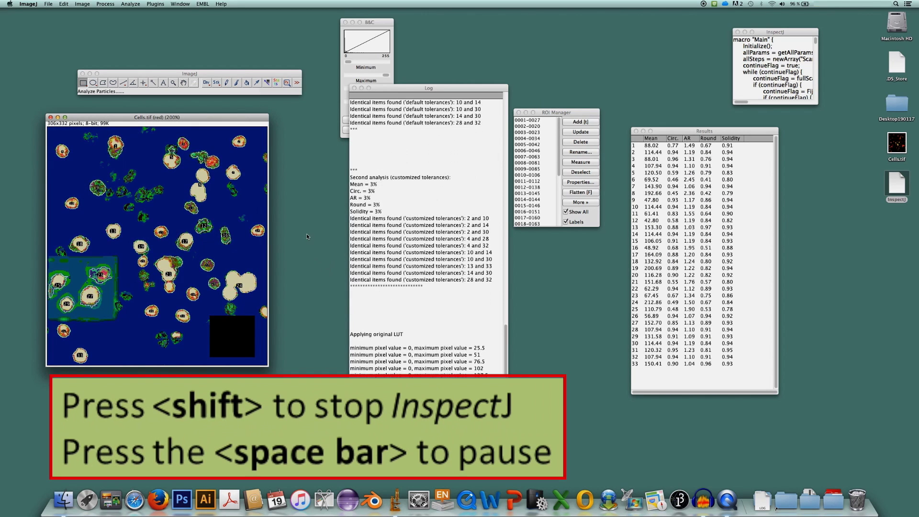
Decline another scanning round and move the Log and Brightness/Contrast windows aside.
{"action": "left_click_drag", "start_coordinate": [471, 118], "coordinate": [309, 121]}
{"action": "left_click", "coordinate": [261, 150]}
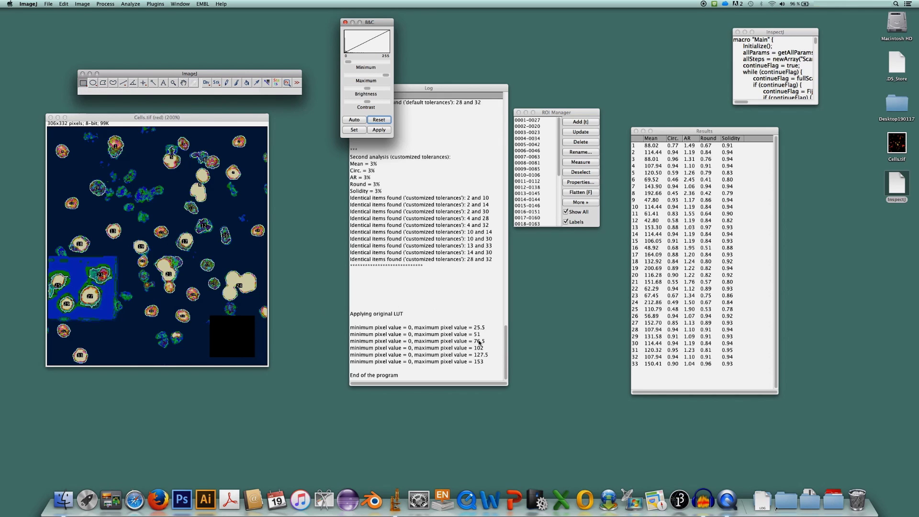
{"action": "left_click_drag", "start_coordinate": [443, 88], "coordinate": [446, 86]}
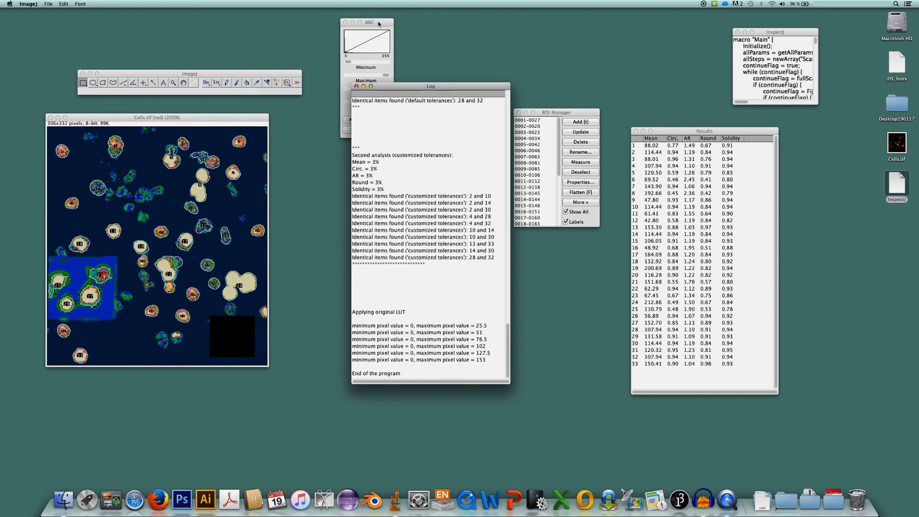
{"action": "left_click_drag", "start_coordinate": [379, 24], "coordinate": [342, 18]}
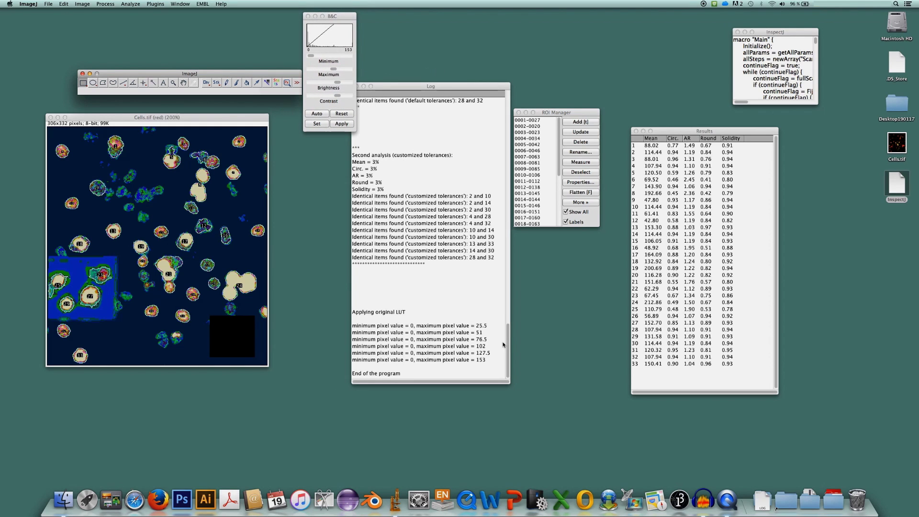
{"action": "left_click_drag", "start_coordinate": [509, 348], "coordinate": [509, 330]}
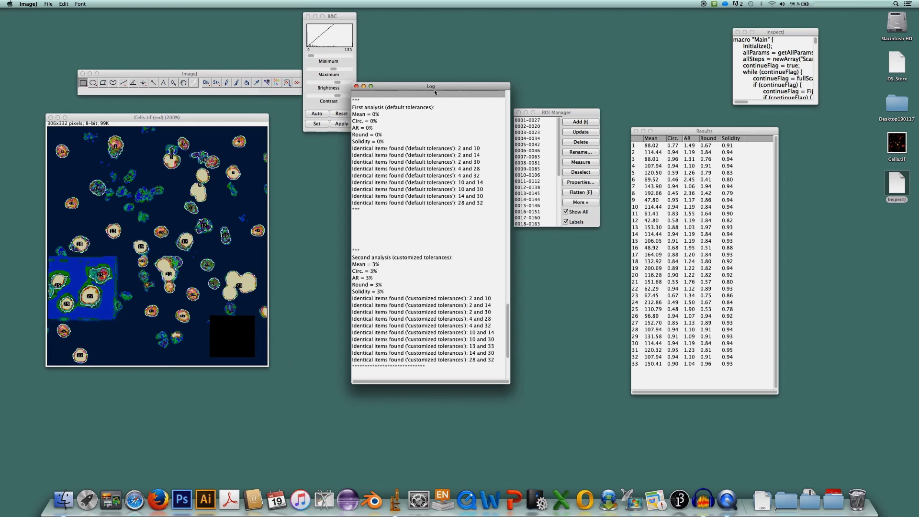
{"action": "left_click_drag", "start_coordinate": [435, 87], "coordinate": [421, 89]}
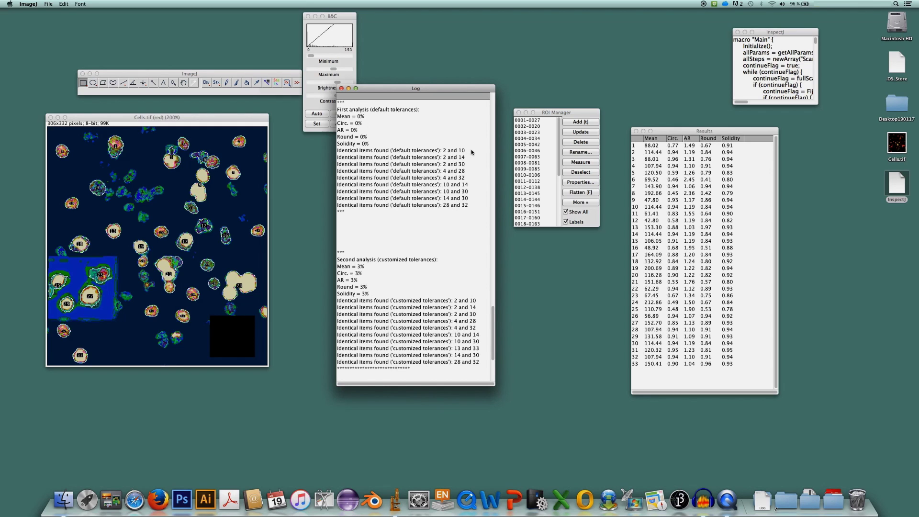
Stretch the ROI Manager to list all 33 regions and reopen the original RGB Cells.tif.
{"action": "left_click", "coordinate": [551, 113]}
{"action": "left_click_drag", "start_coordinate": [551, 227], "coordinate": [551, 344]}
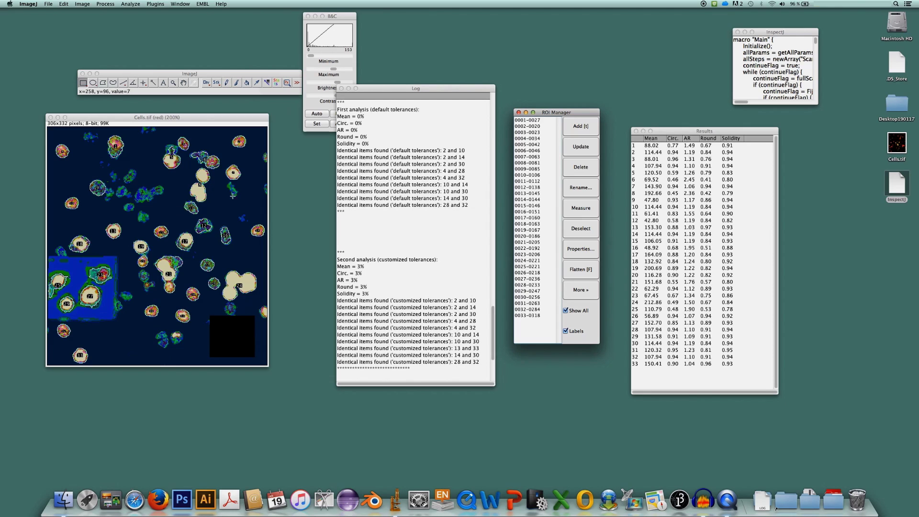
{"action": "left_click_drag", "start_coordinate": [903, 152], "coordinate": [188, 95]}
Zoom Cells.tif to 200% and box the cells of ROIs 0002-0020, 0010-0106, 0014-0144 and 0030-0256.
{"action": "key", "text": "plus"}
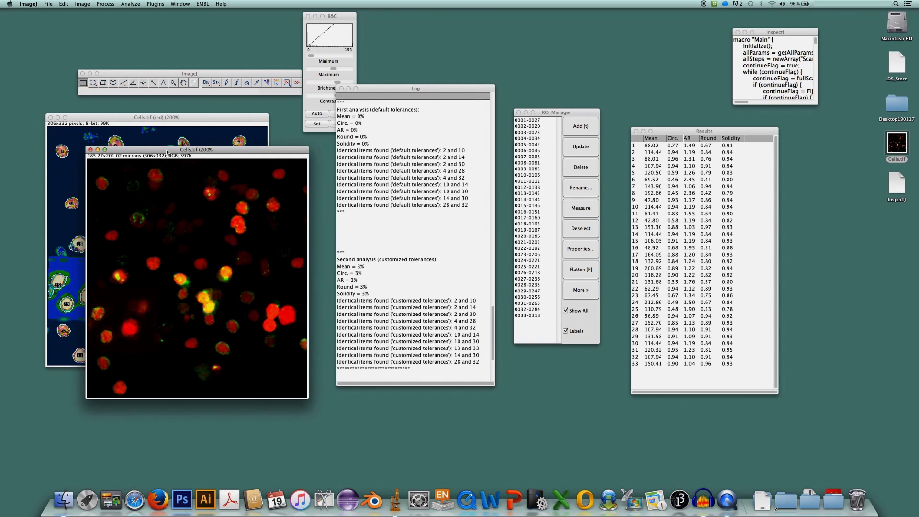
{"action": "left_click_drag", "start_coordinate": [168, 152], "coordinate": [188, 136]}
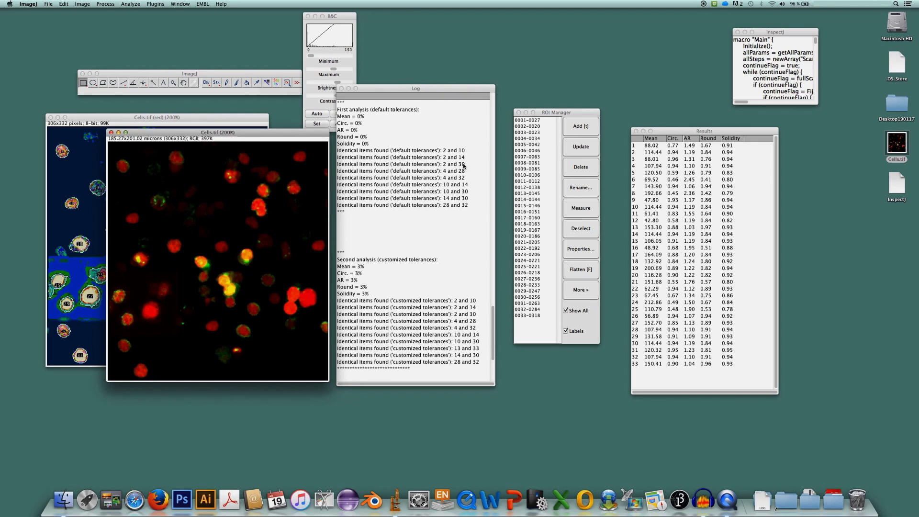
{"action": "left_click", "coordinate": [533, 126]}
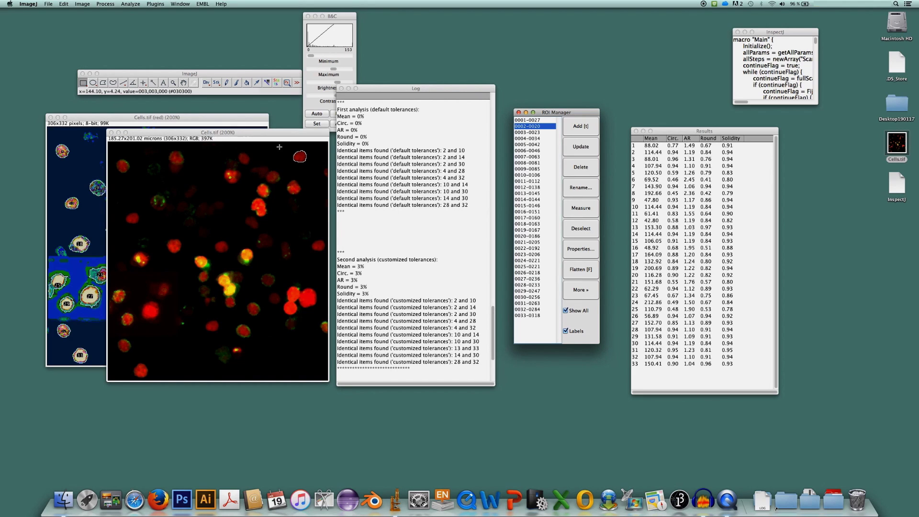
{"action": "left_click_drag", "start_coordinate": [282, 145], "coordinate": [319, 173]}
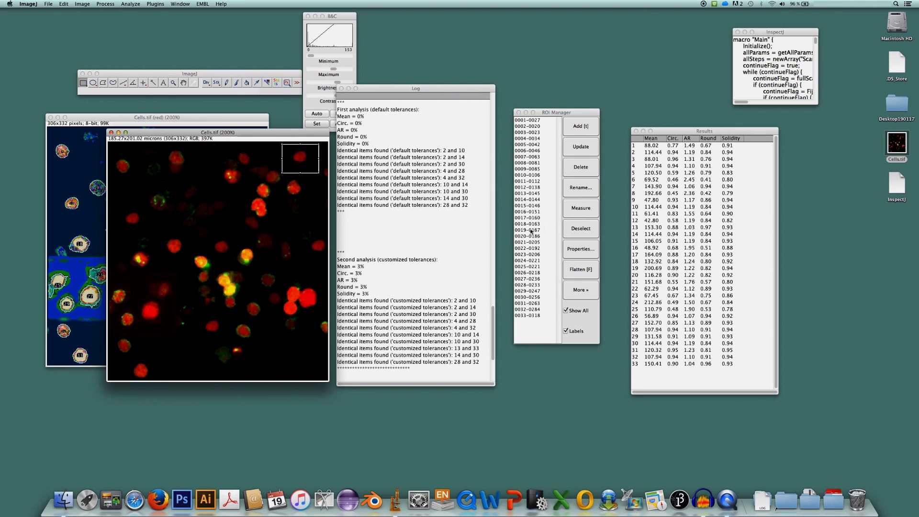
{"action": "left_click", "coordinate": [527, 175]}
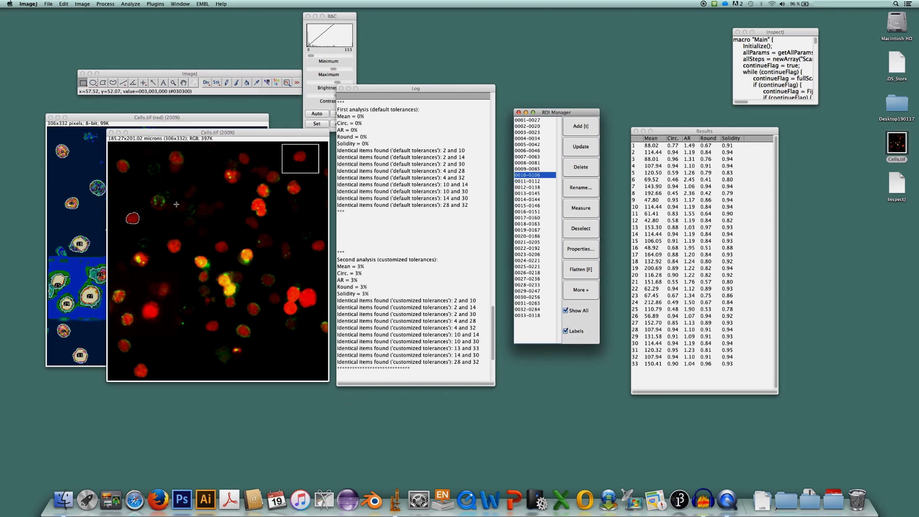
{"action": "left_click_drag", "start_coordinate": [118, 206], "coordinate": [150, 229]}
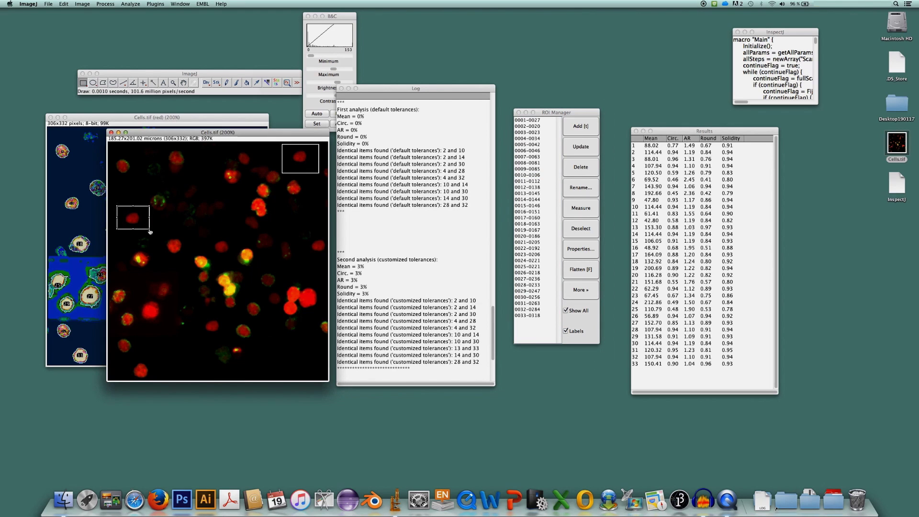
{"action": "left_click", "coordinate": [536, 199]}
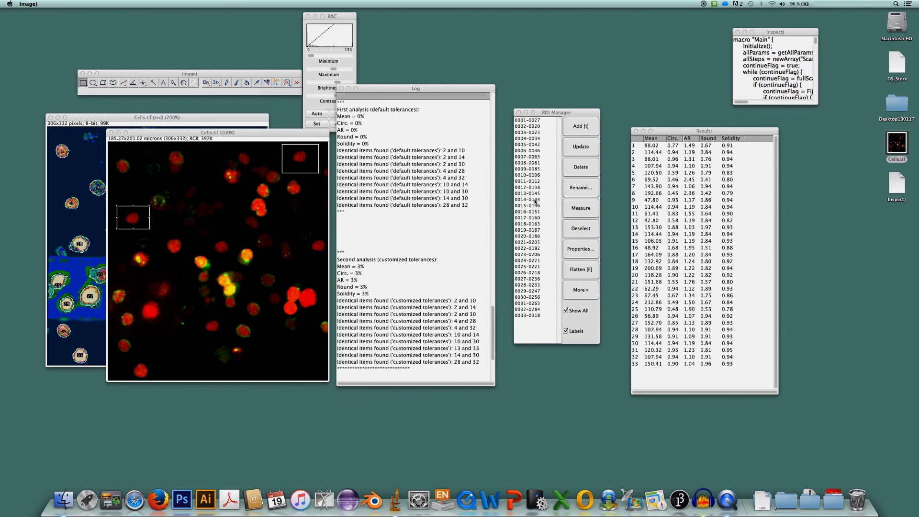
{"action": "left_click_drag", "start_coordinate": [304, 235], "coordinate": [328, 257]}
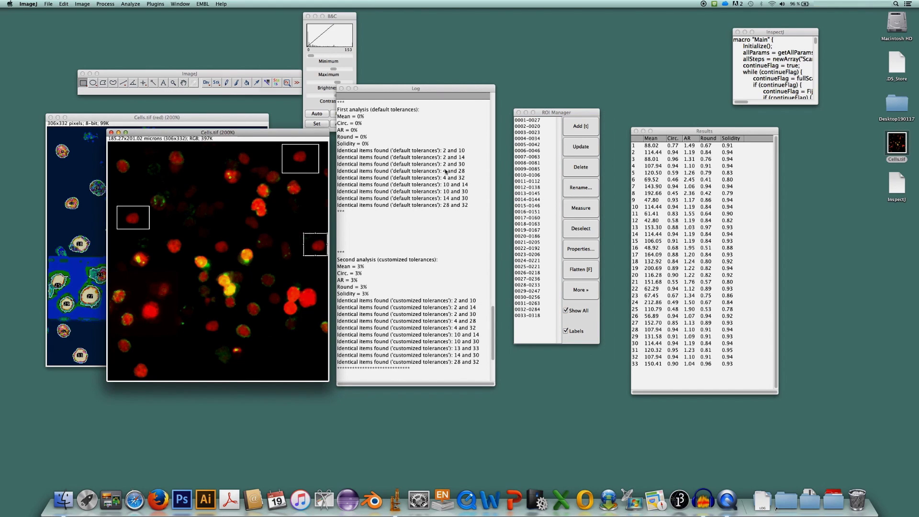
{"action": "left_click", "coordinate": [530, 297]}
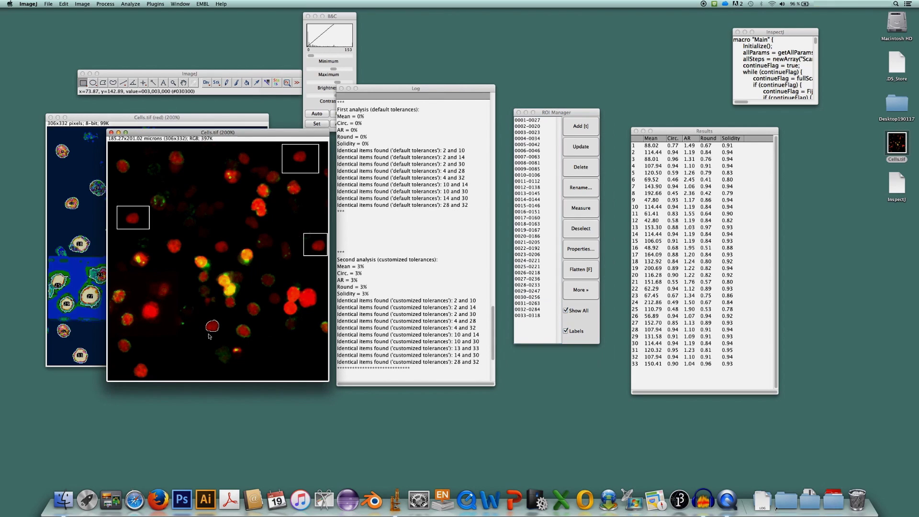
{"action": "left_click_drag", "start_coordinate": [196, 311], "coordinate": [230, 340]}
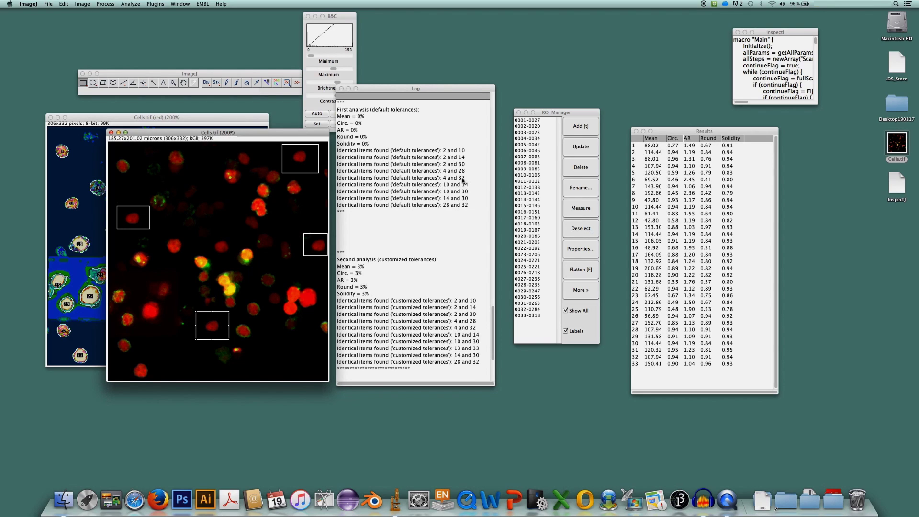
Draw ovals around the cells of ROI items 0004-0034, 0028-0233 and 0032-0284, redrawing the top-left one.
{"action": "left_click", "coordinate": [526, 139]}
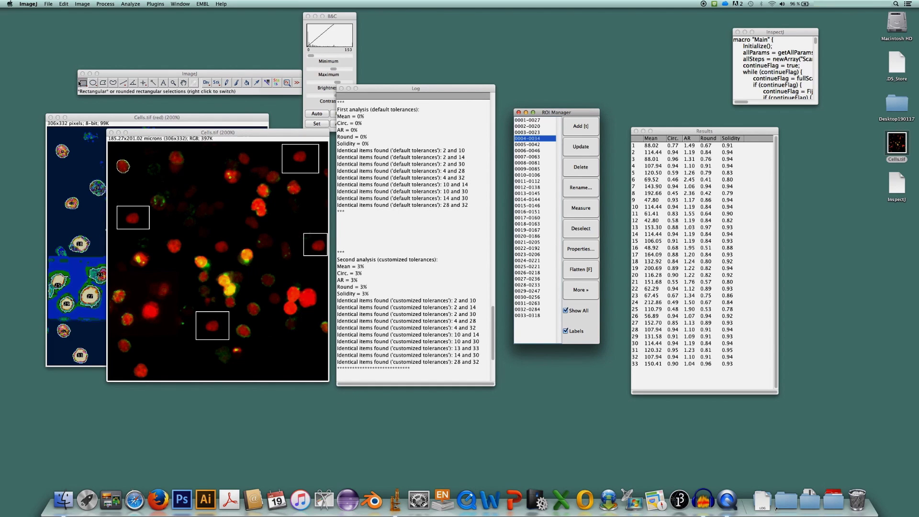
{"action": "left_click", "coordinate": [93, 82]}
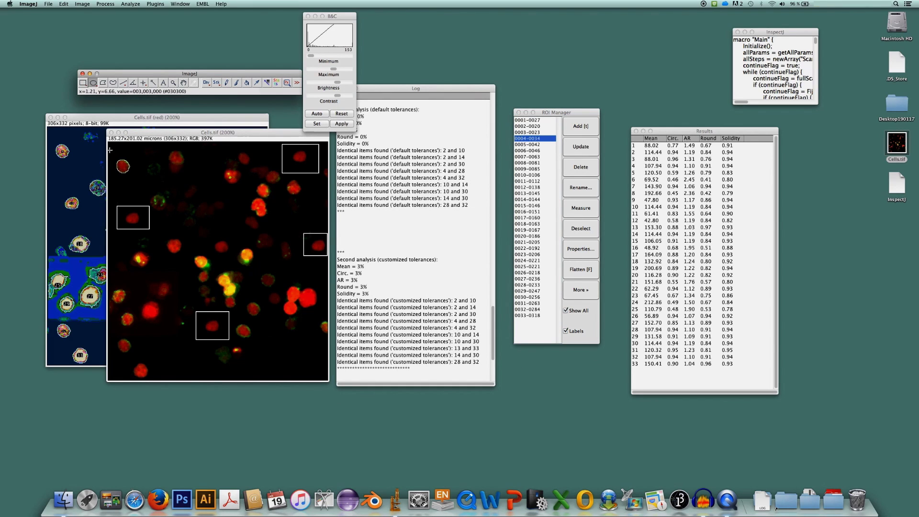
{"action": "left_click_drag", "start_coordinate": [109, 151], "coordinate": [137, 185]}
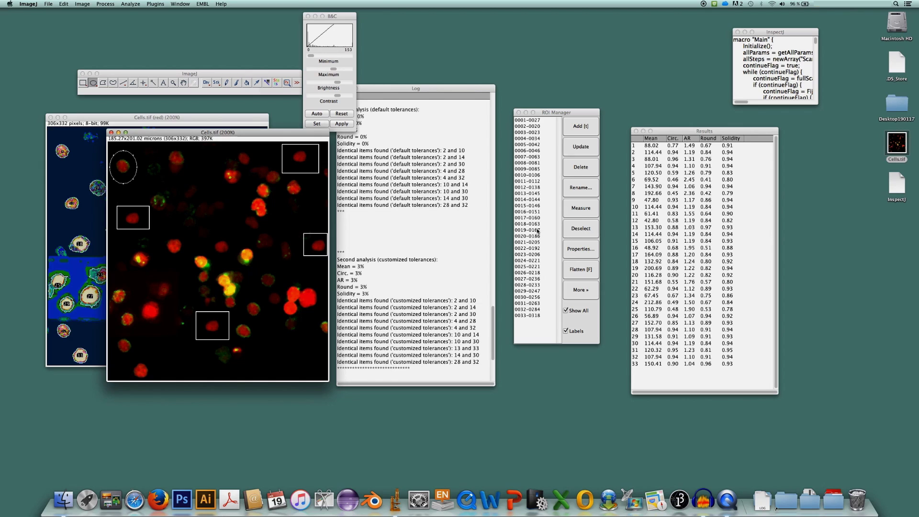
{"action": "left_click", "coordinate": [528, 285]}
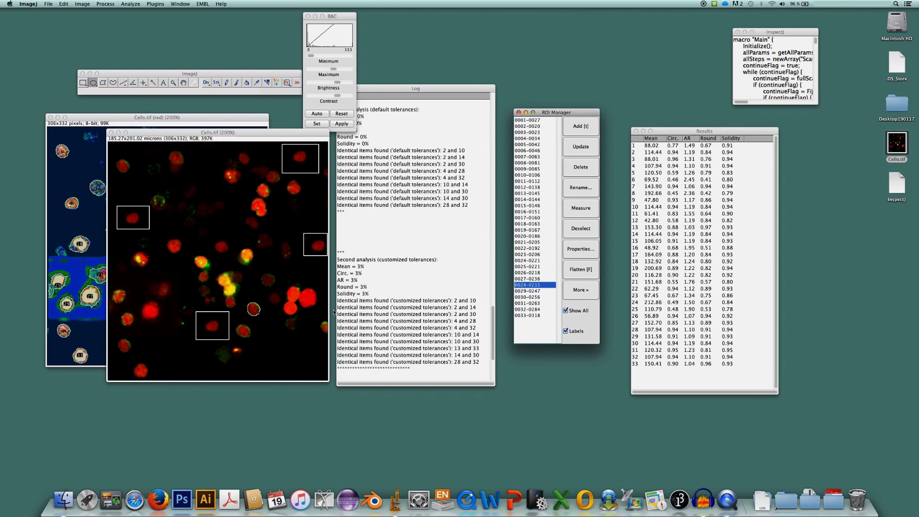
{"action": "left_click_drag", "start_coordinate": [240, 293], "coordinate": [272, 326]}
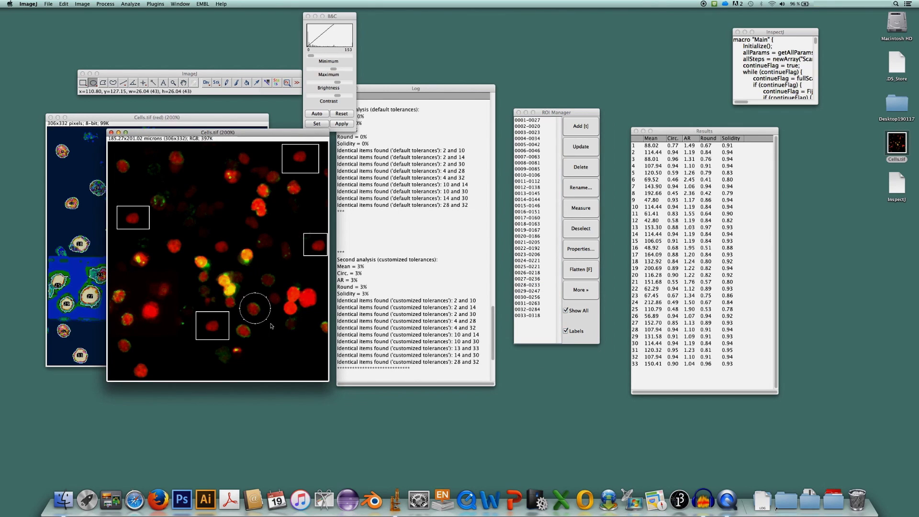
{"action": "left_click", "coordinate": [530, 312]}
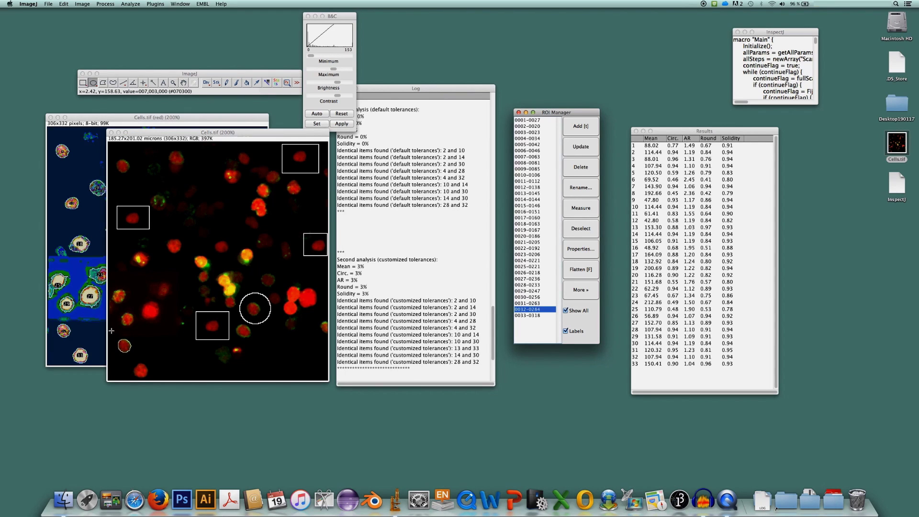
{"action": "left_click_drag", "start_coordinate": [111, 330], "coordinate": [139, 361]}
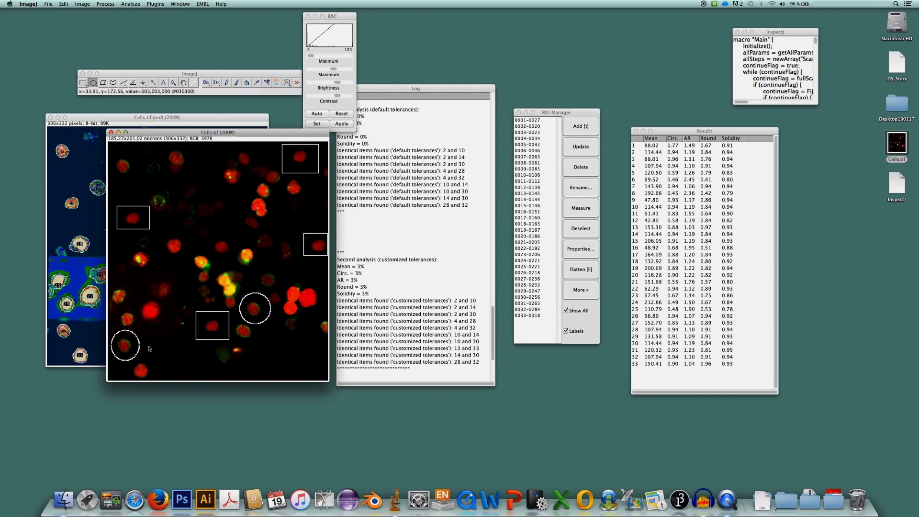
{"action": "left_click_drag", "start_coordinate": [111, 151], "coordinate": [138, 184]}
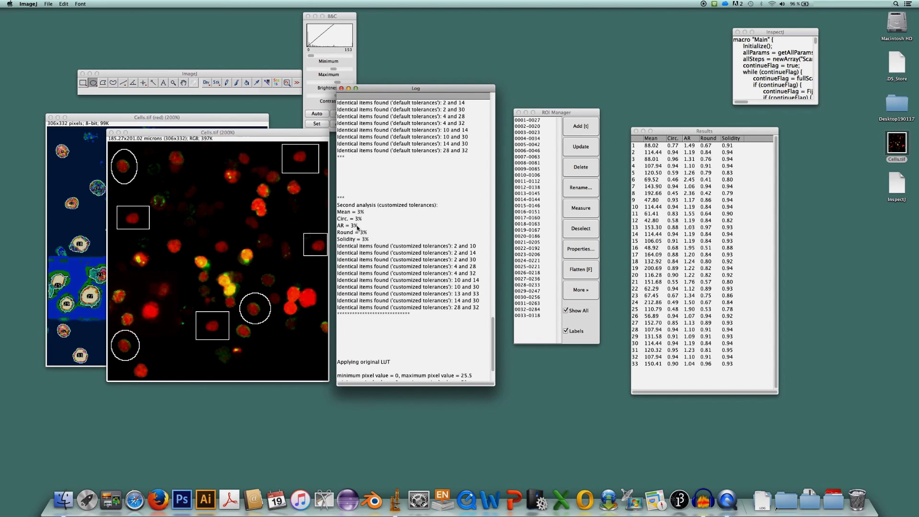
Find ROI items 0013-0145 and 0033-0318 and draw rectangles around those two cells.
{"action": "scroll", "coordinate": [445, 286], "scroll_direction": "up", "scroll_amount": 3}
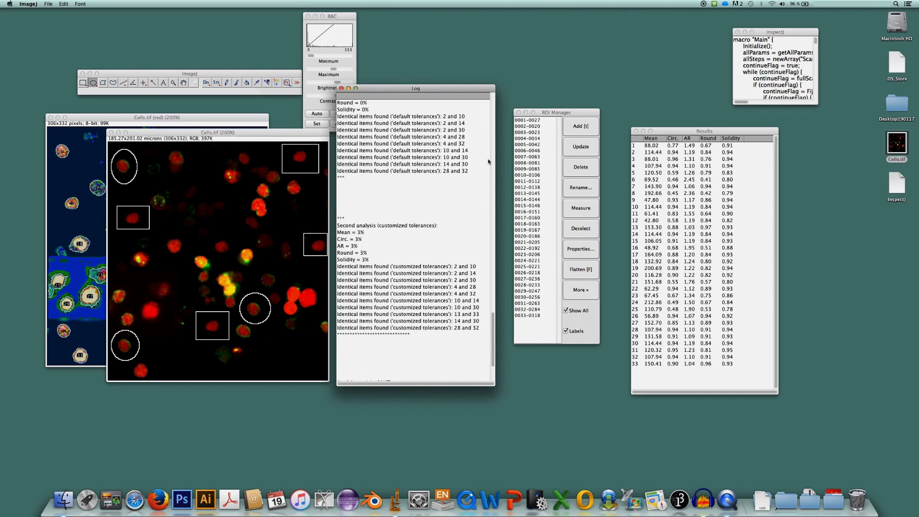
{"action": "left_click", "coordinate": [529, 193]}
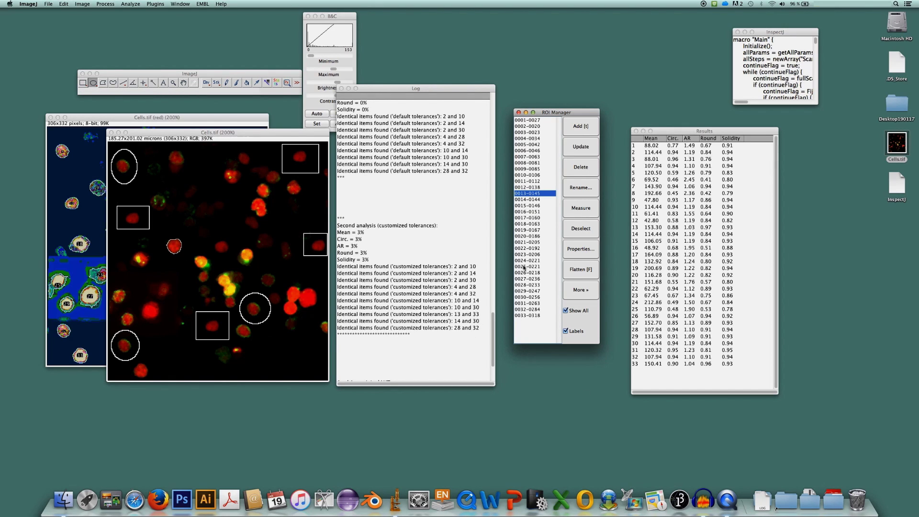
{"action": "left_click", "coordinate": [527, 315]}
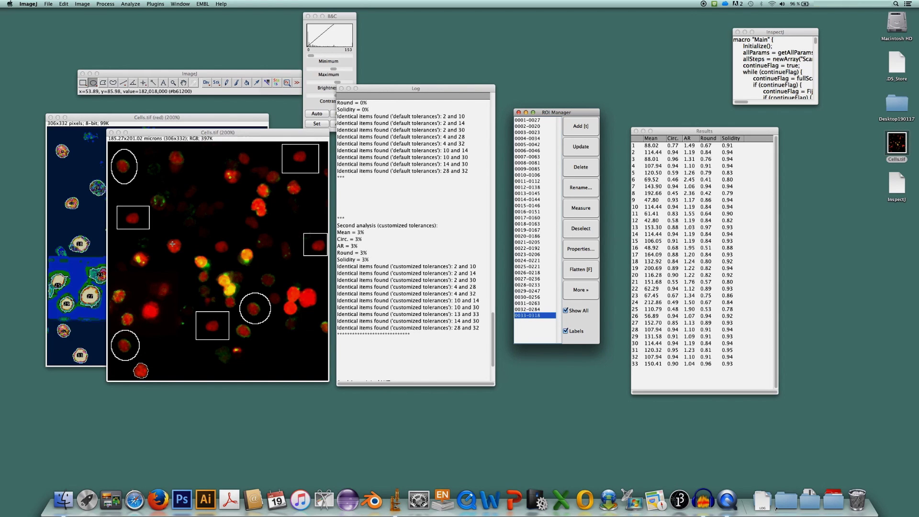
{"action": "left_click", "coordinate": [162, 224]}
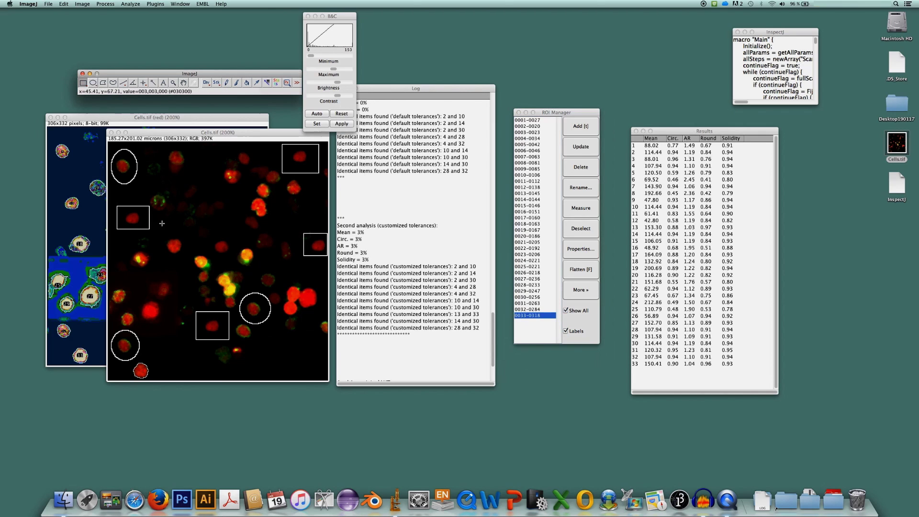
{"action": "mouse_move", "coordinate": [165, 226]}
{"action": "left_mouse_down"}
{"action": "mouse_move", "coordinate": [190, 267]}
{"action": "mouse_move", "coordinate": [176, 260]}
{"action": "left_mouse_up"}
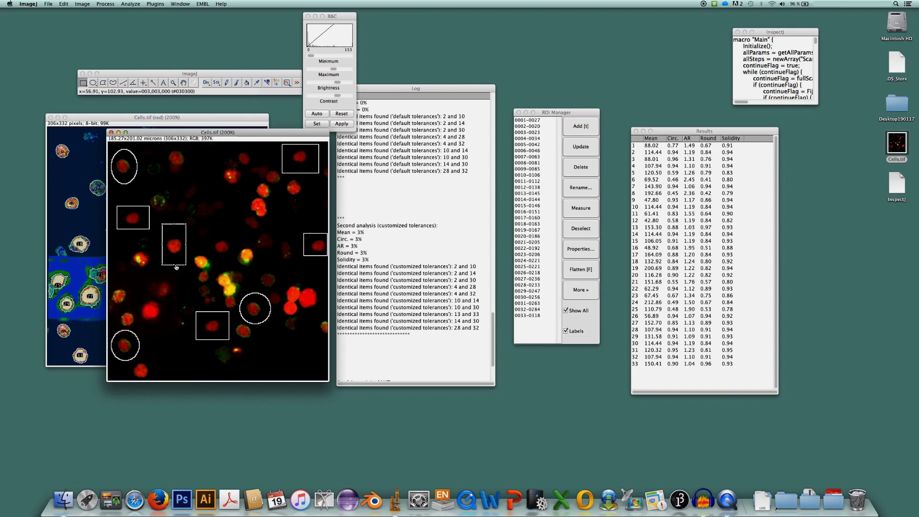
{"action": "left_click_drag", "start_coordinate": [131, 344], "coordinate": [155, 380]}
{"action": "left_click", "coordinate": [169, 367]}
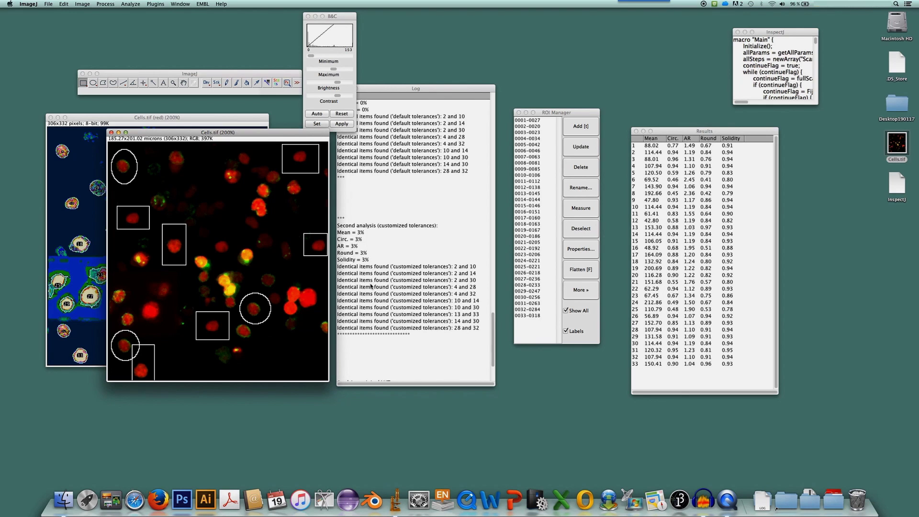
Nudge the Log window right and move Cells.tif to the screen centre beside the red-channel map.
{"action": "left_click_drag", "start_coordinate": [454, 88], "coordinate": [470, 87]}
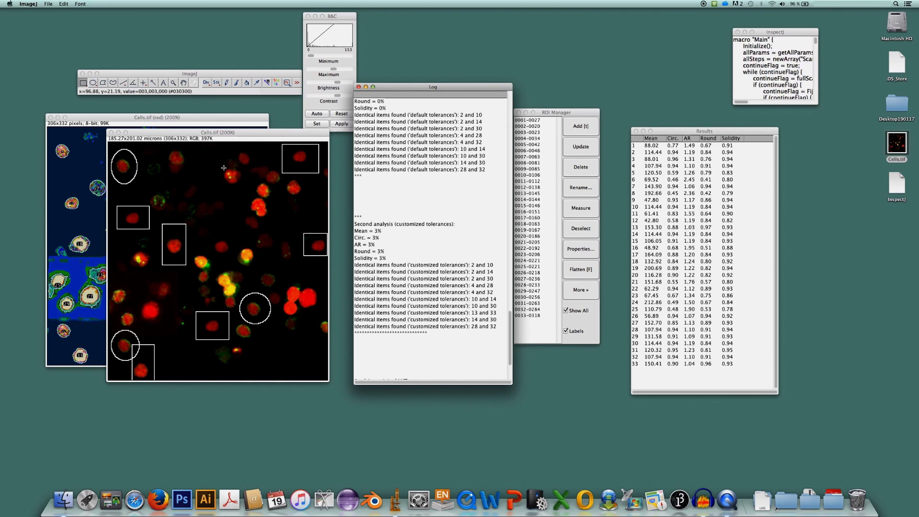
{"action": "left_click_drag", "start_coordinate": [223, 135], "coordinate": [417, 200]}
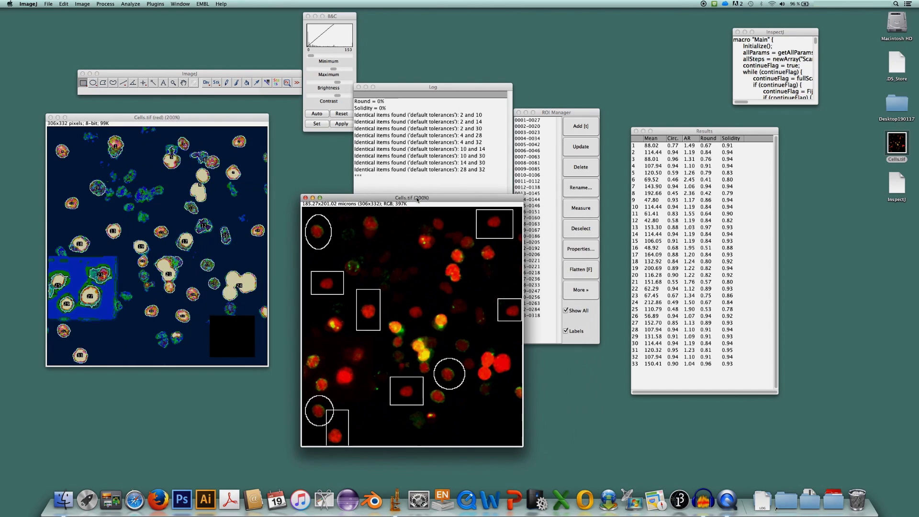